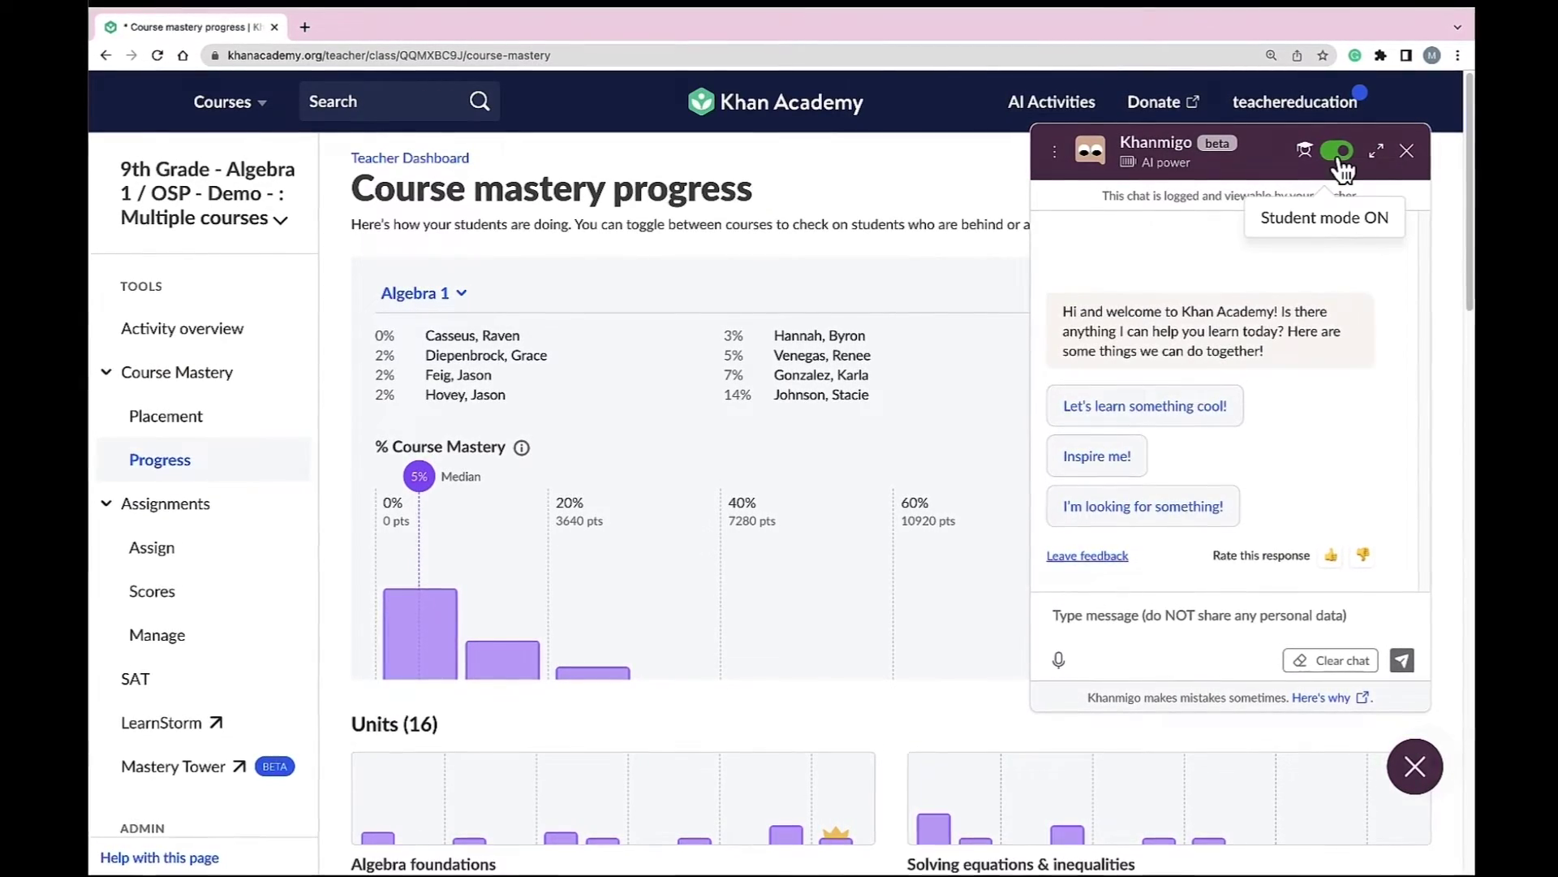
Turn off Khanmigo student mode to reach the teacher activities hub.
click(1336, 150)
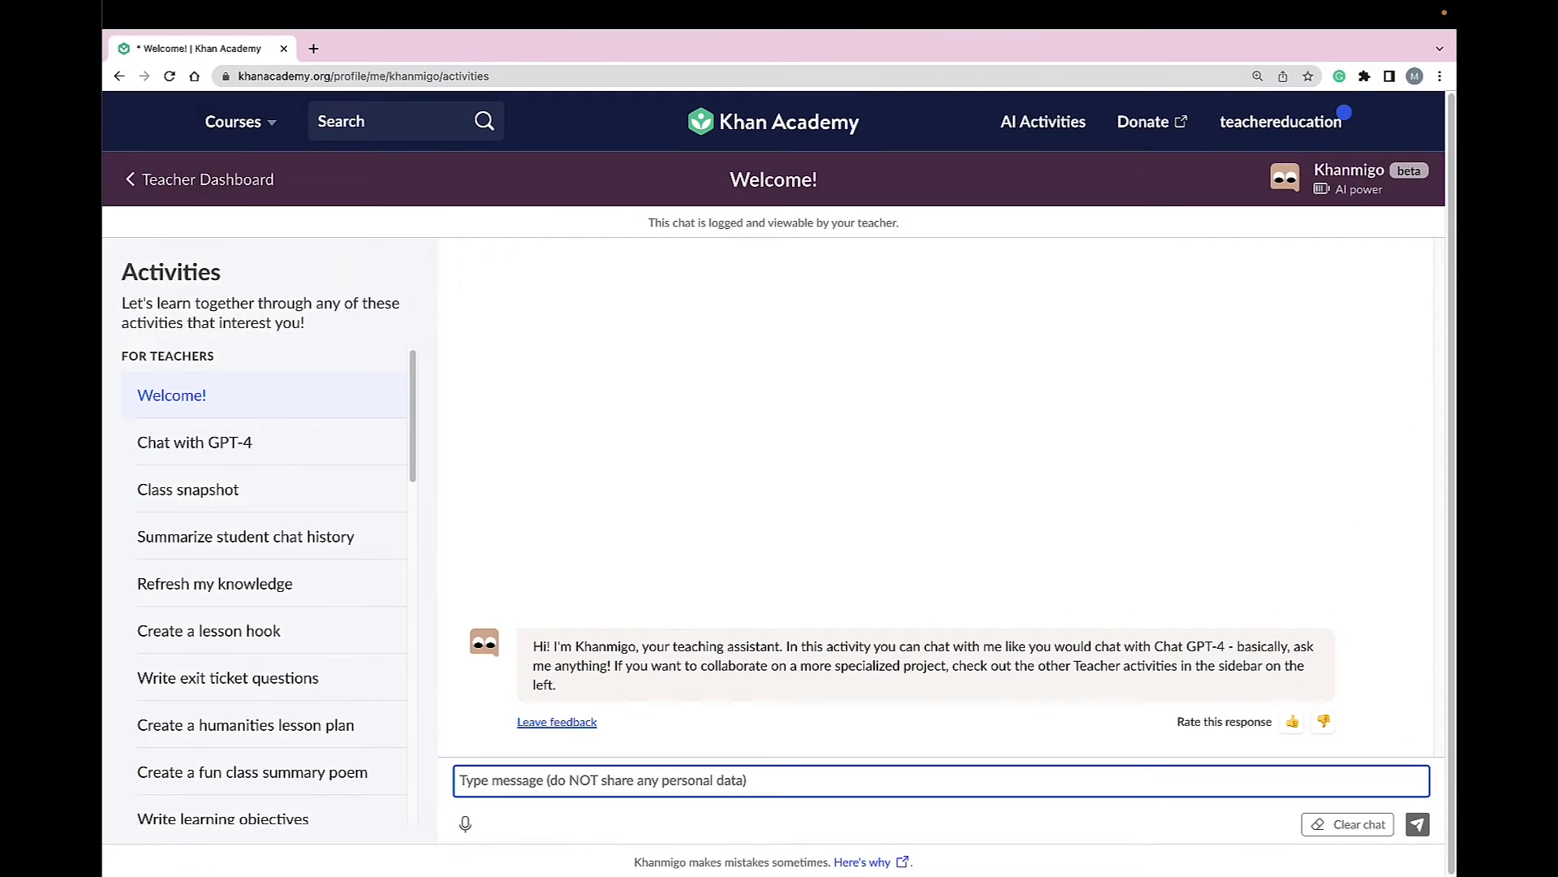
text(Good evening Khanmigo! I hope you're having a great day!)
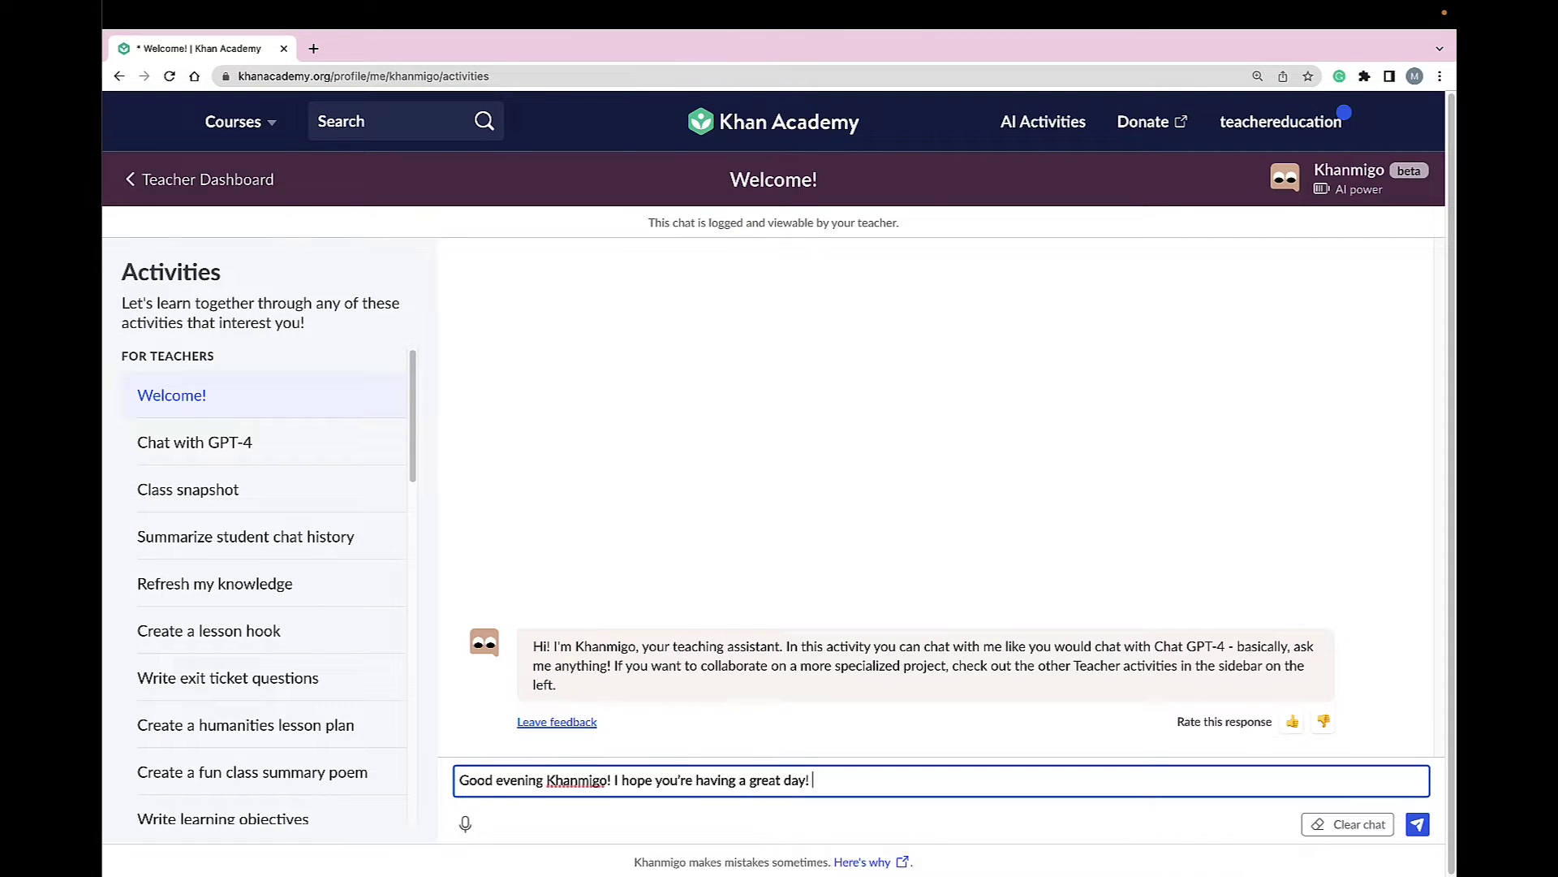
Send a good-evening greeting to Khanmigo in the Welcome chat.
key(Return)
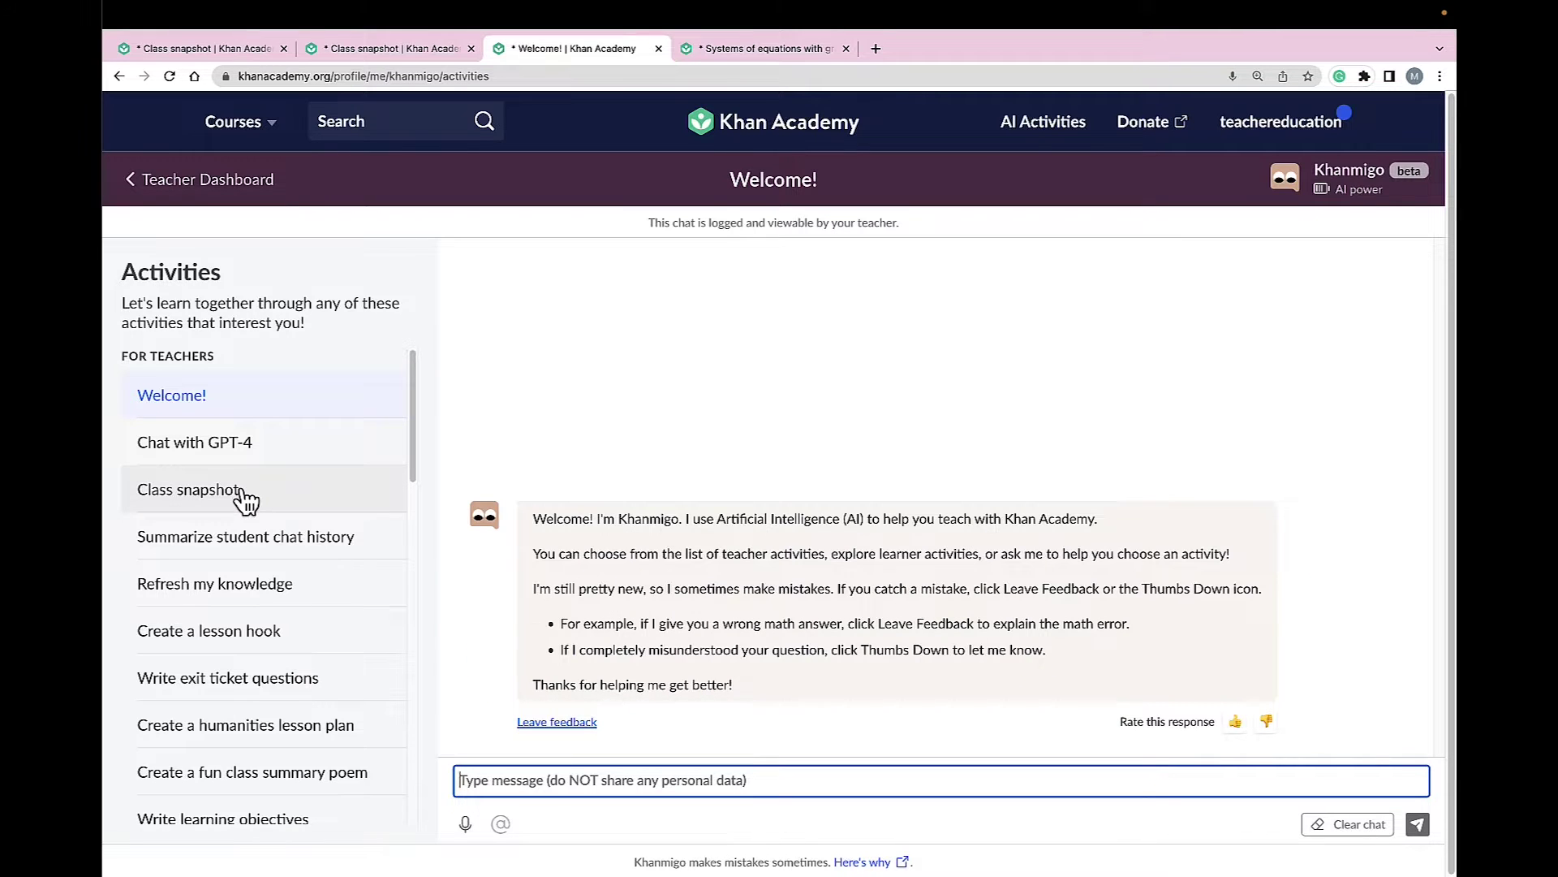
Start the Class snapshot activity and request a snapshot for one class.
click(195, 490)
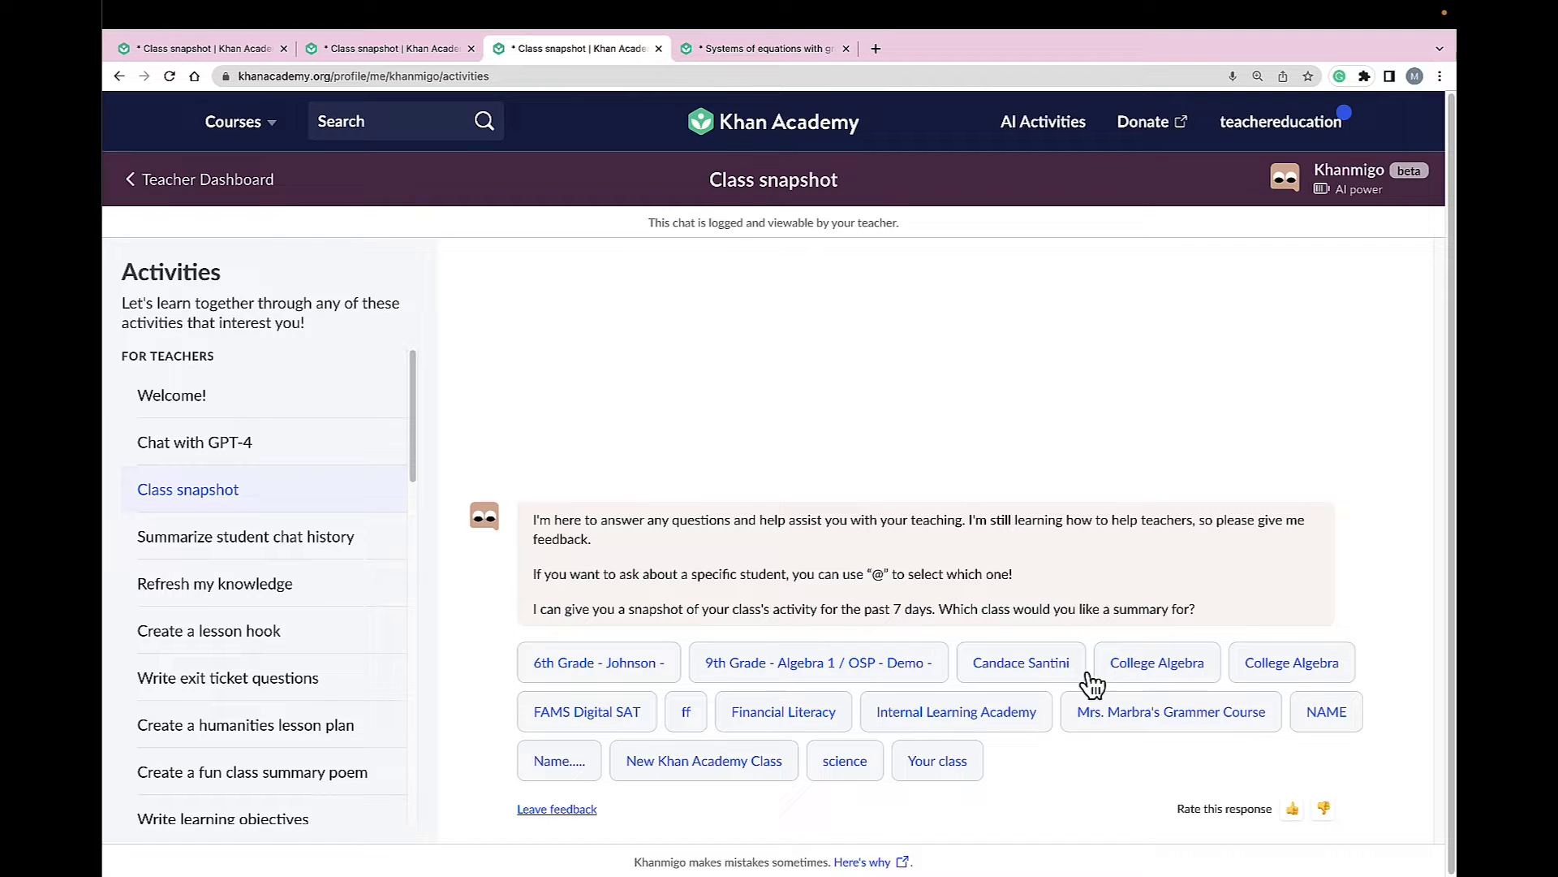
click(1108, 721)
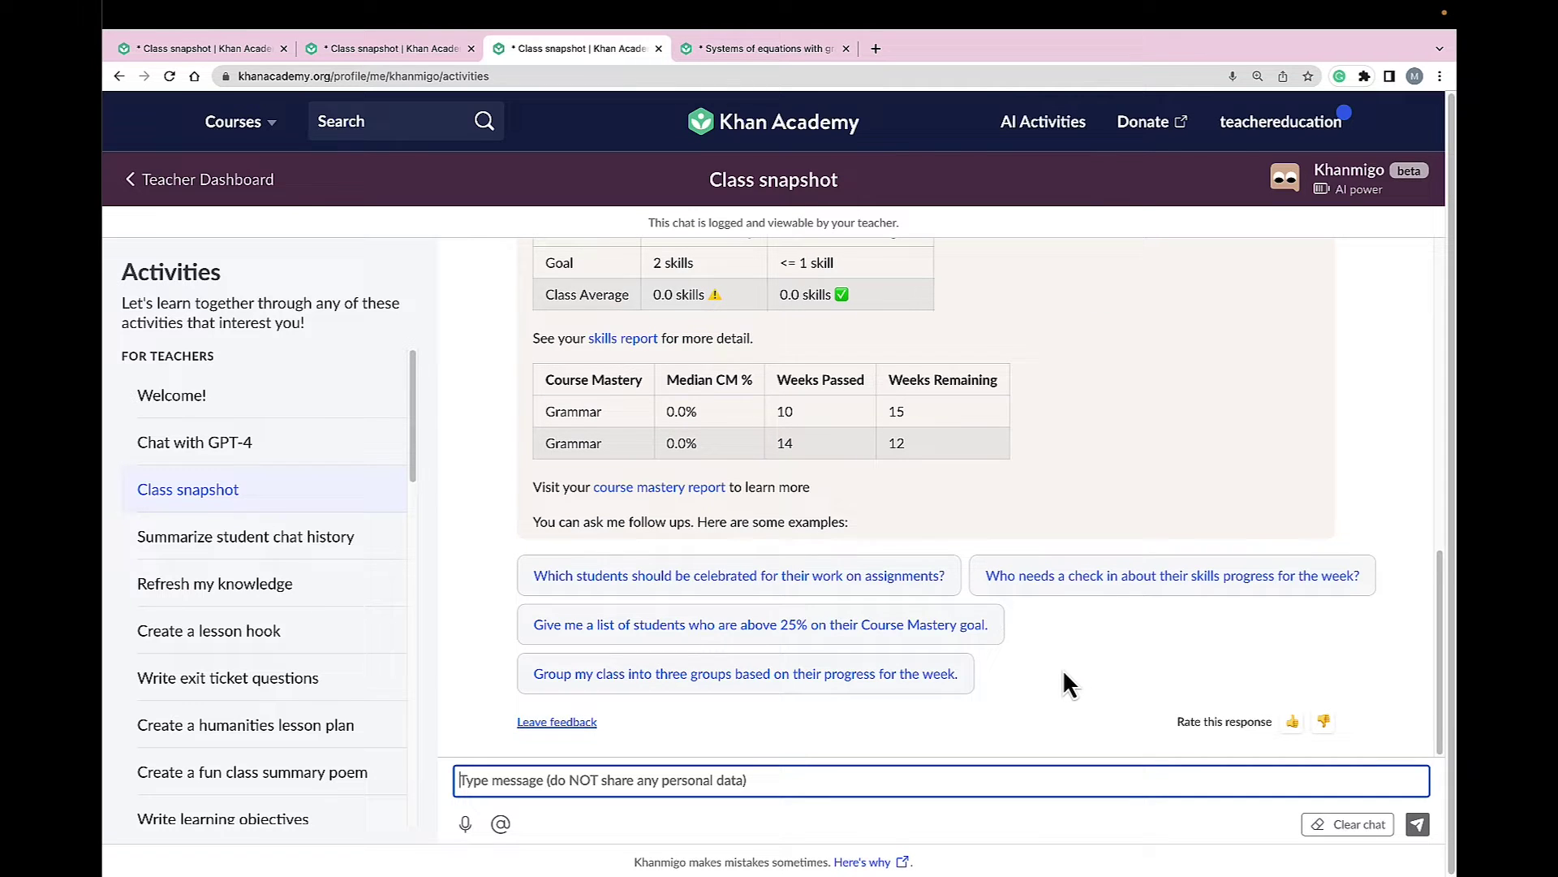
Ask who needs a skills check-in this week and for students above 25% Course Mastery.
click(1083, 585)
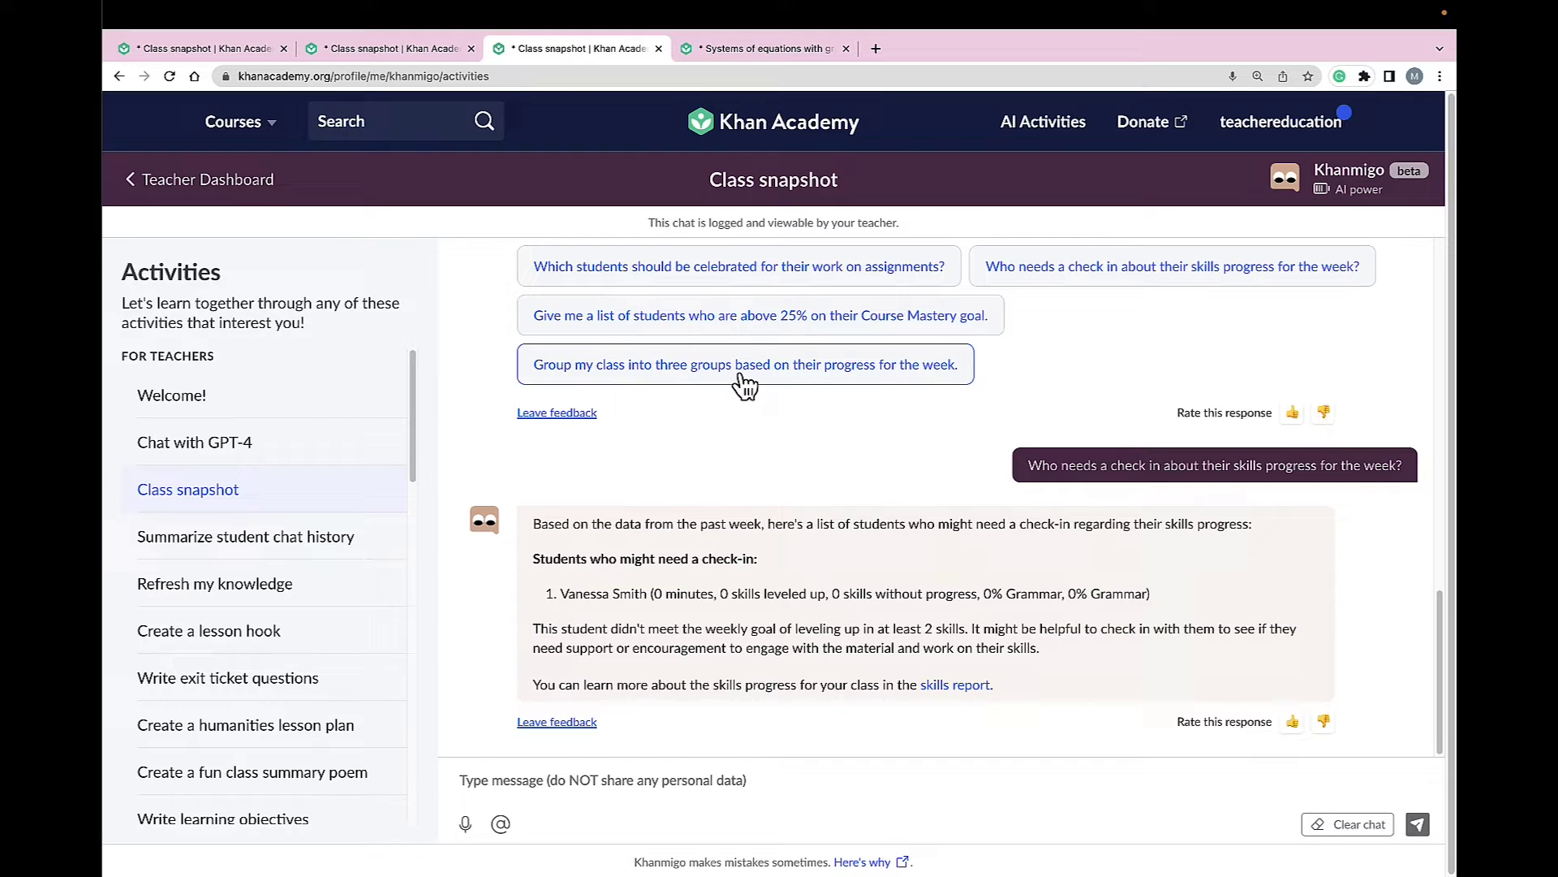
click(747, 315)
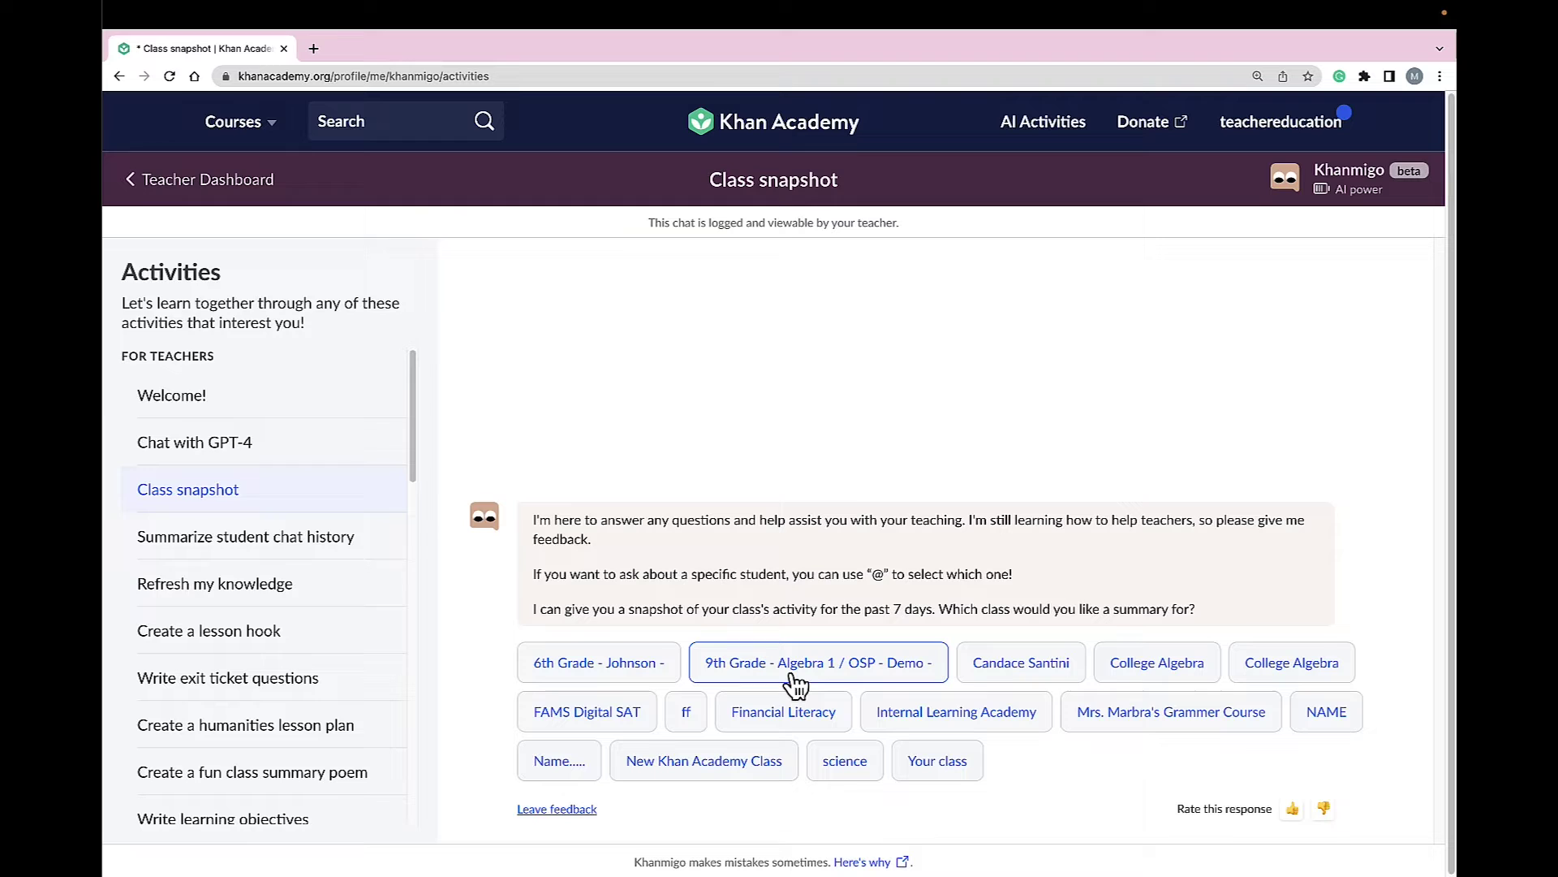
Get the 9th Grade Algebra 1 snapshot and follow the assignment scores report link.
click(797, 678)
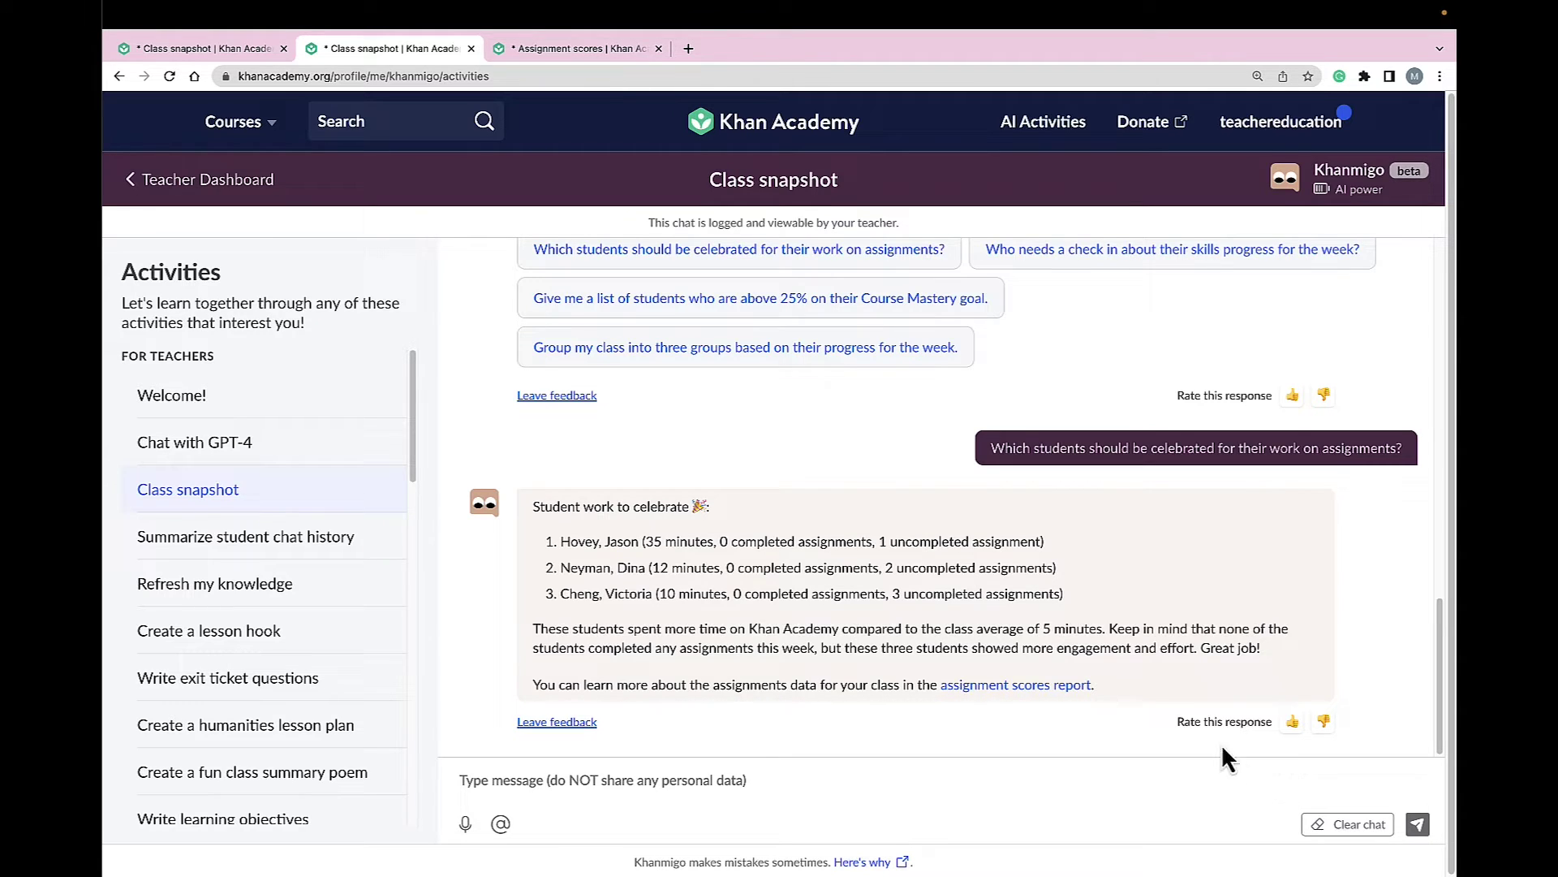
click(1071, 684)
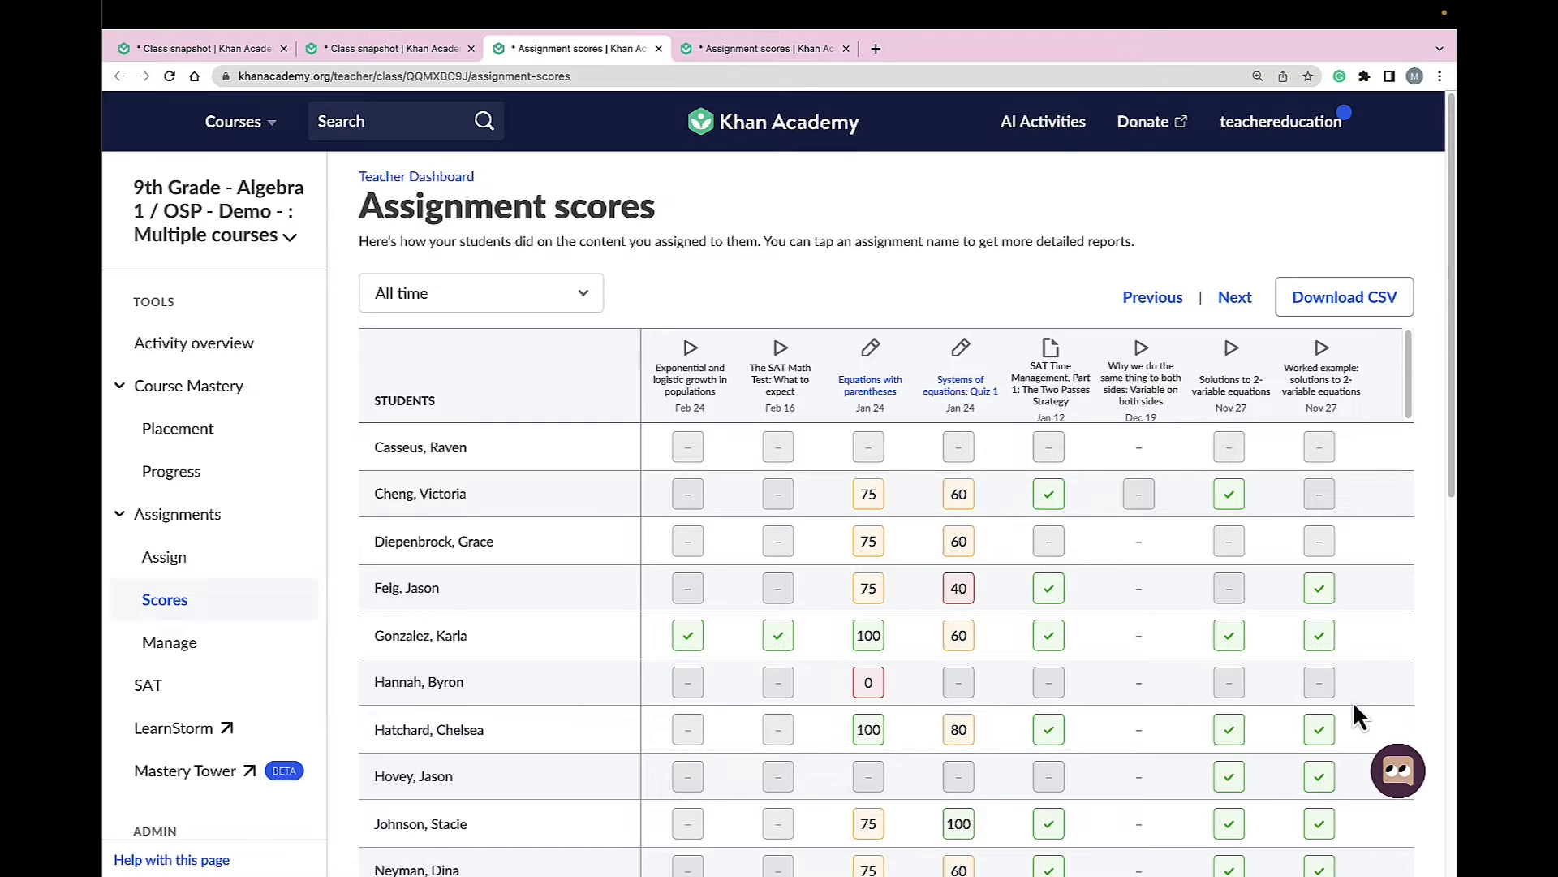
Ask Khanmigo over the scores report for a class activity recommendation.
click(1396, 772)
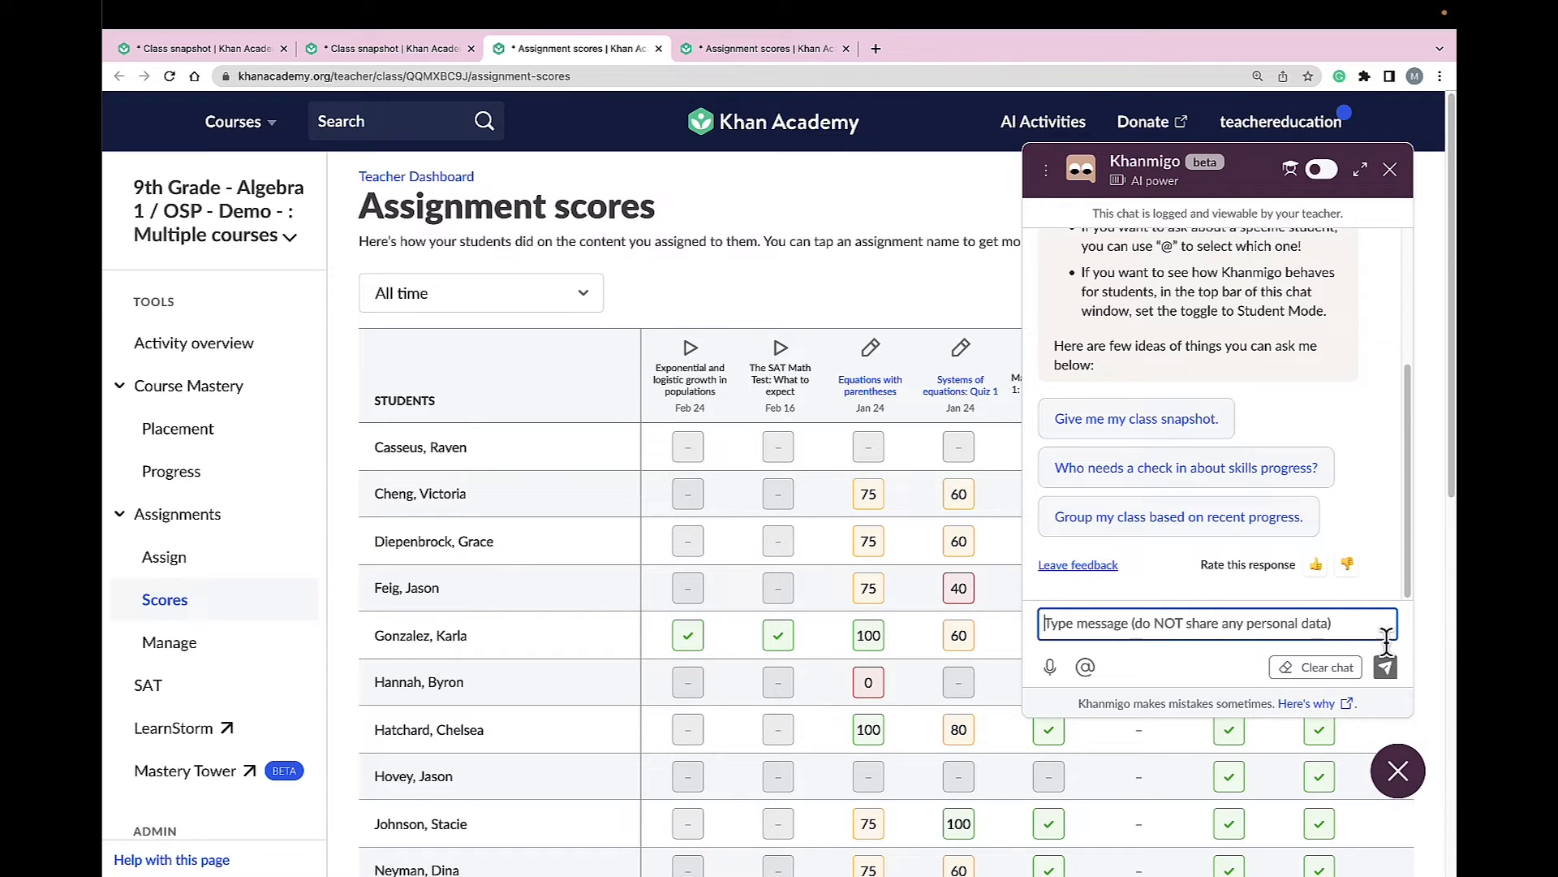
key(ctrl+v)
key(Return)
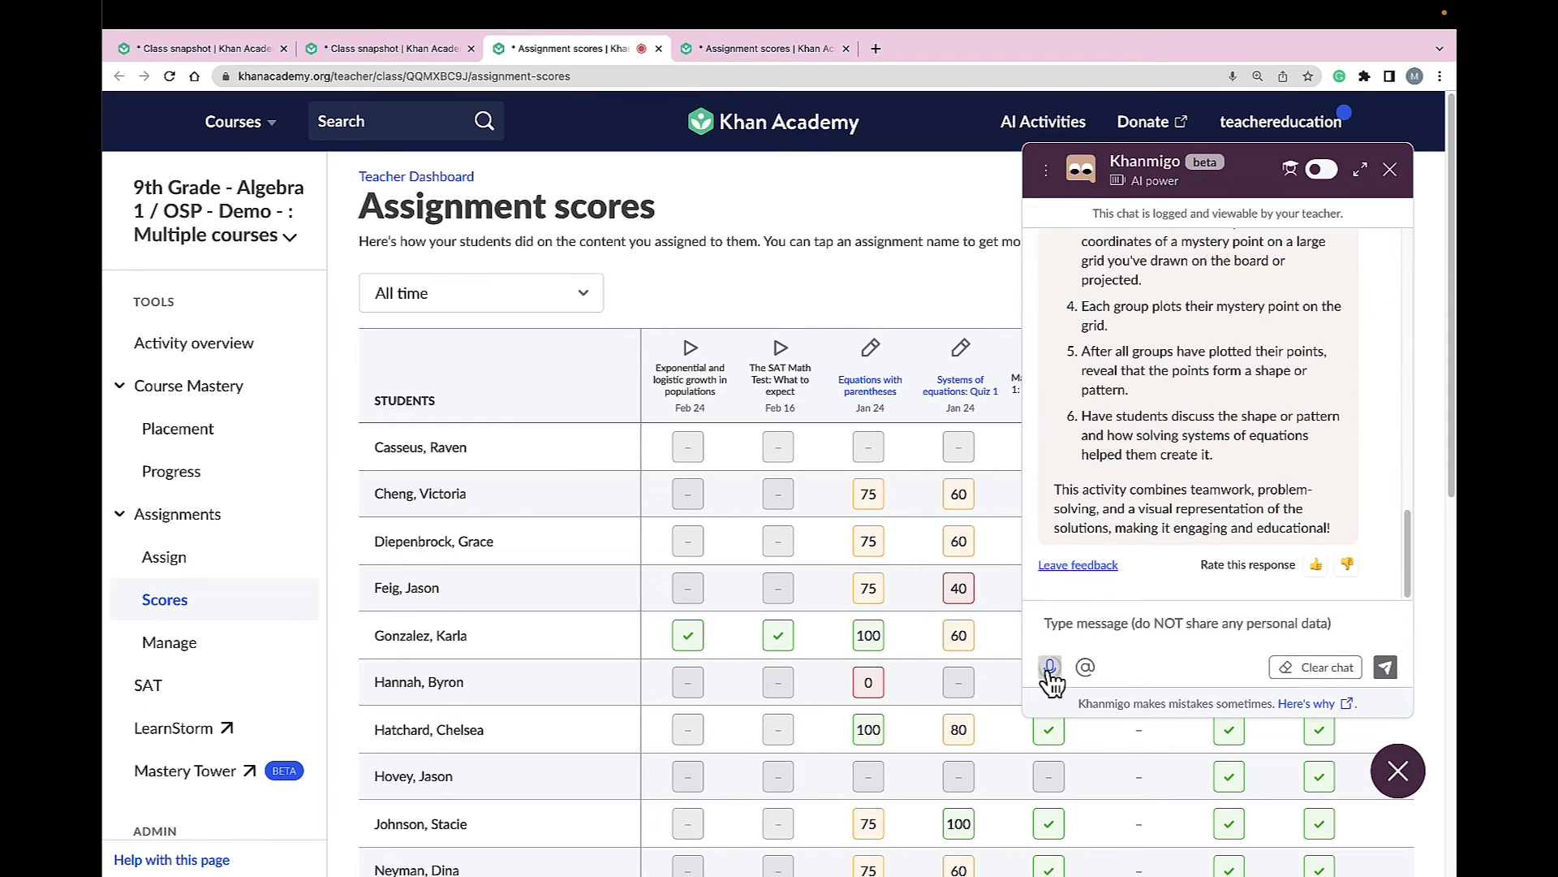
Dictate a request for an assignable video and follow the Systems of equations with graphing link.
click(1050, 668)
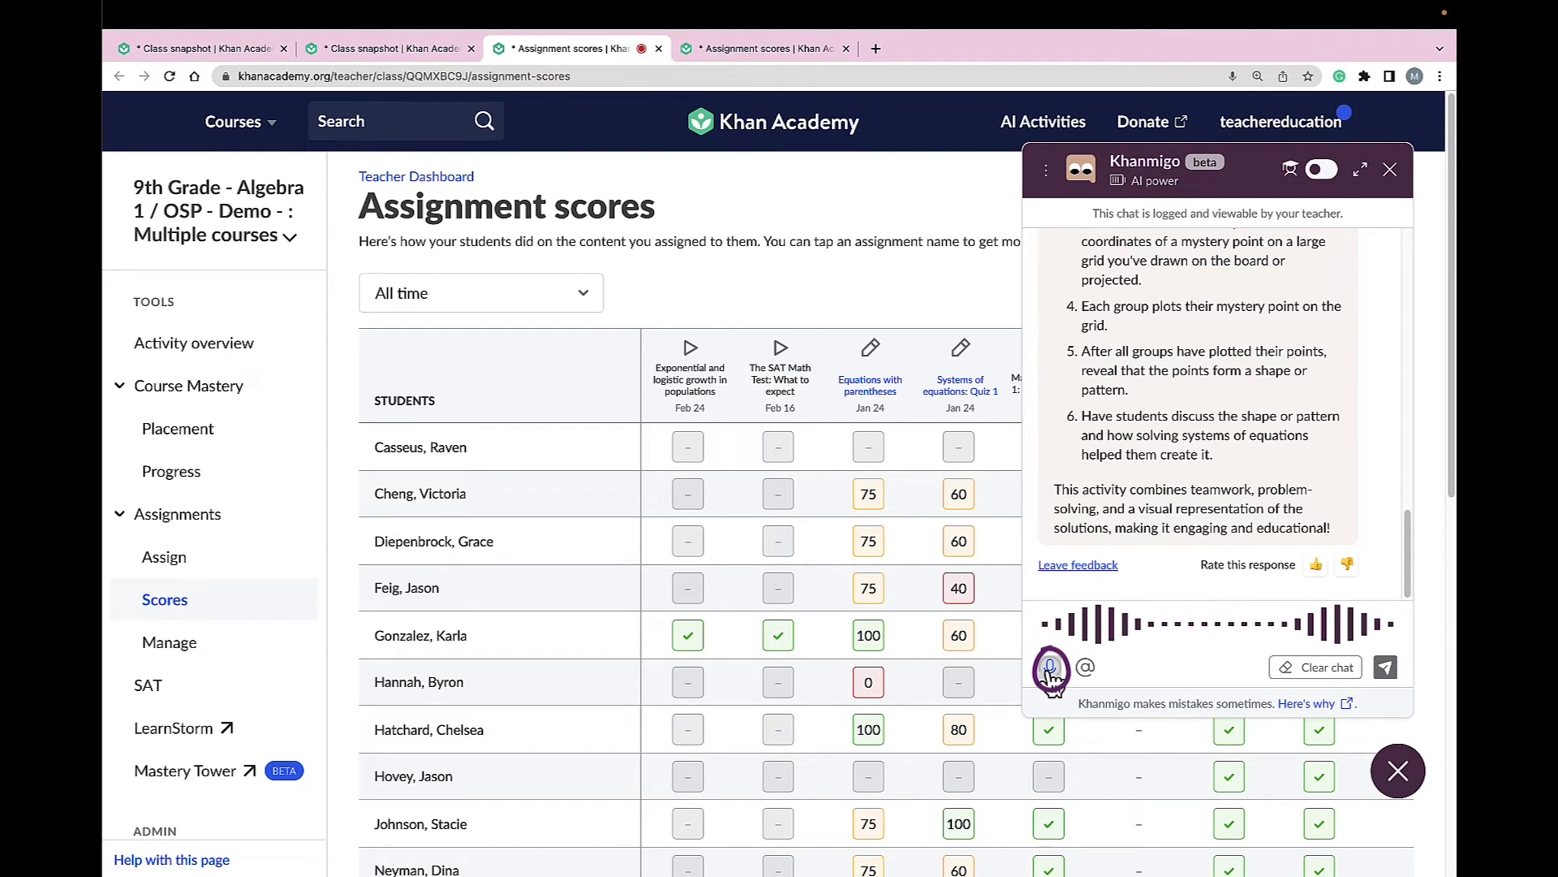
click(1051, 667)
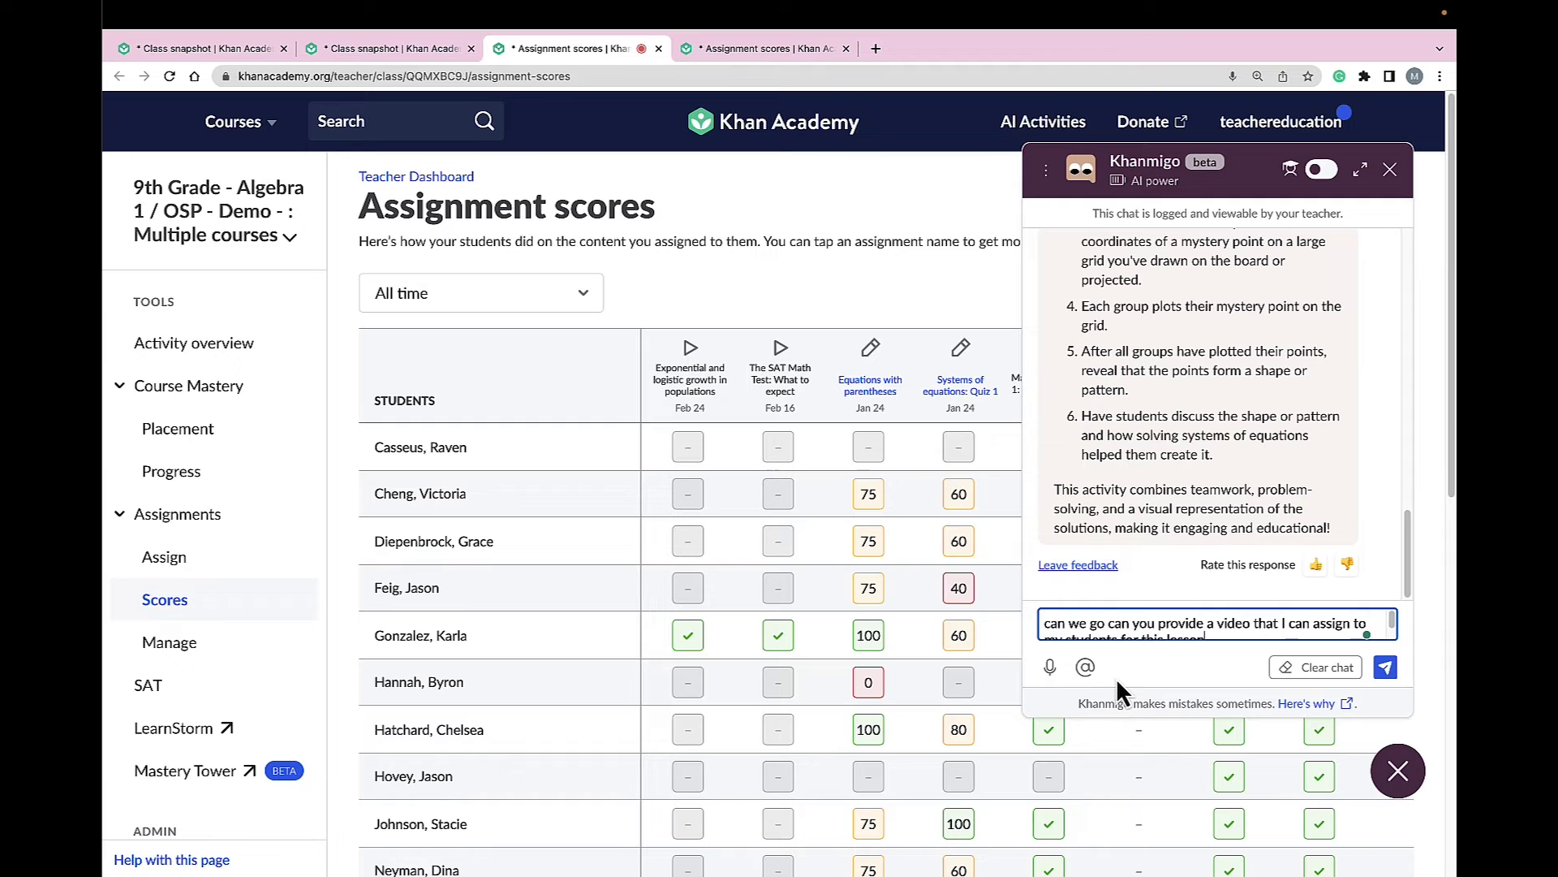
key(Return)
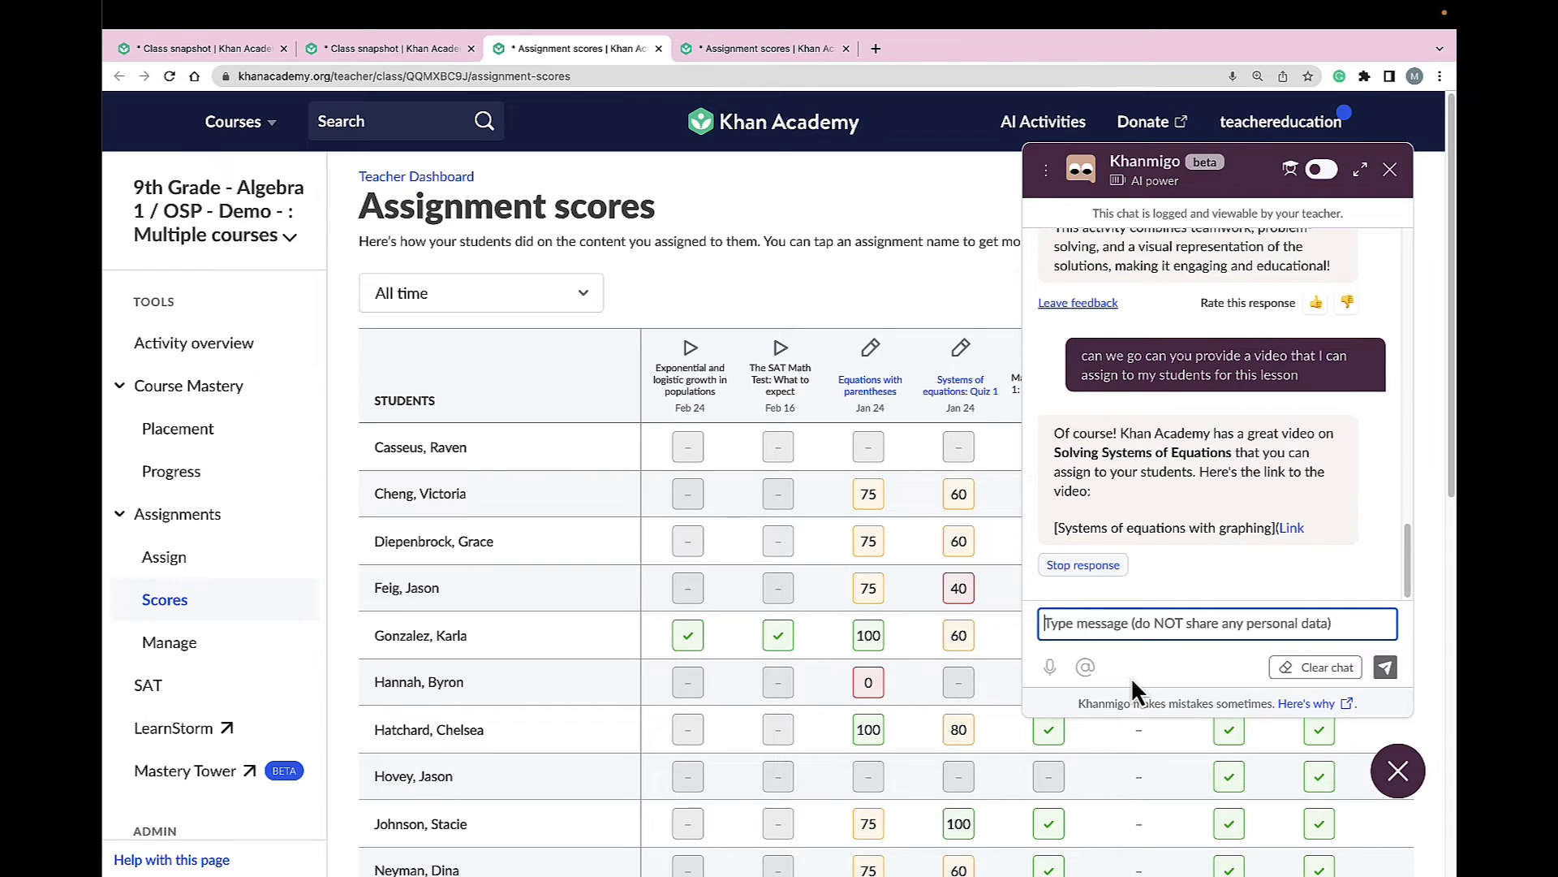
click(1292, 527)
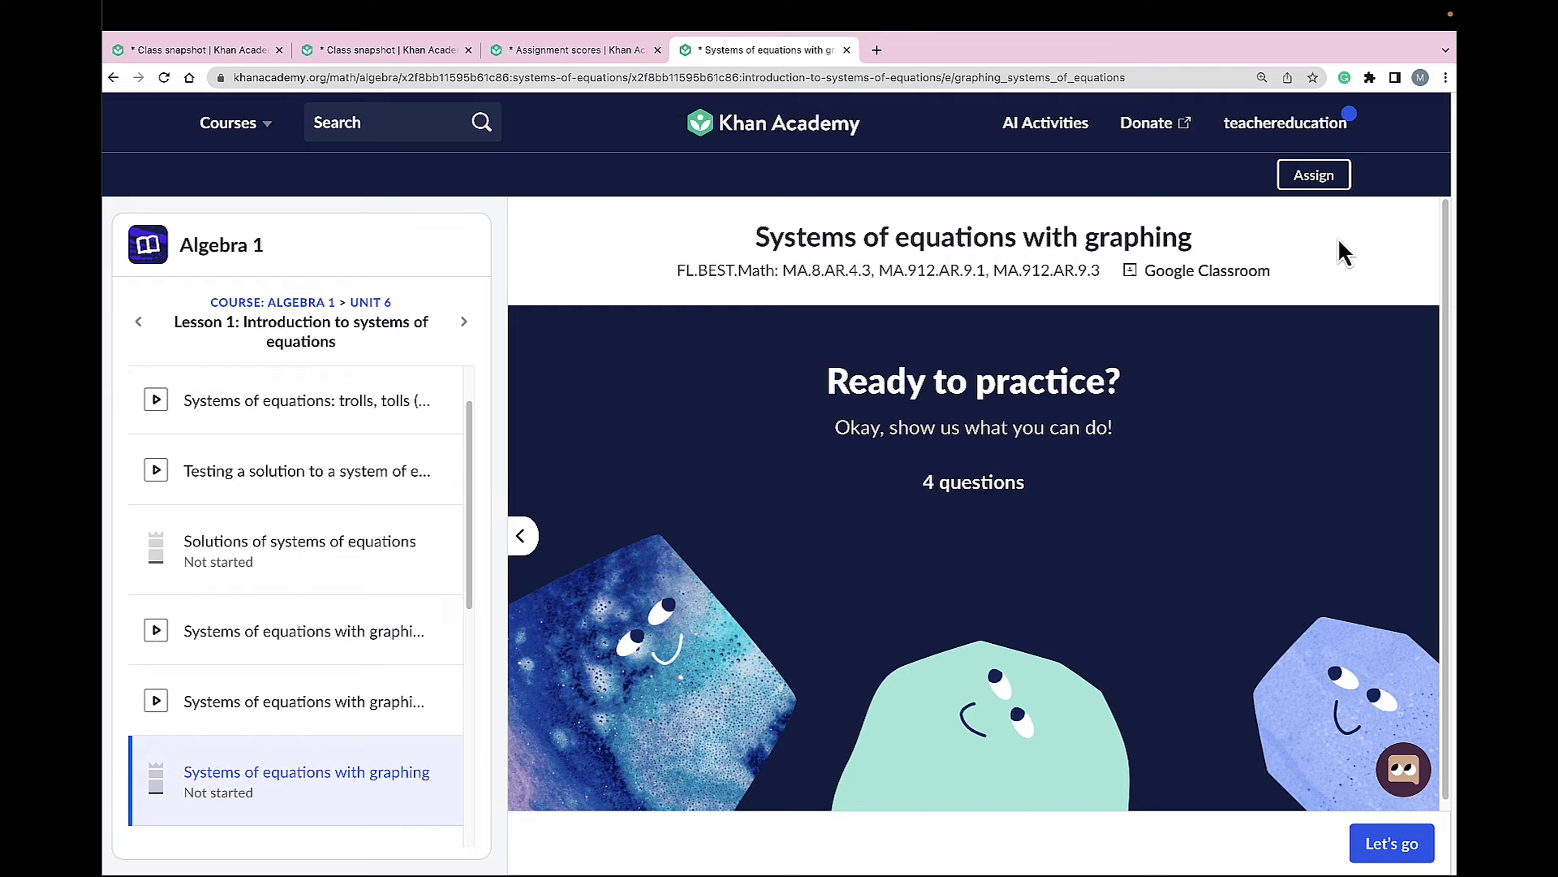
Start assigning the graphing exercise, then leave it unassigned and return to the scores report.
click(1314, 174)
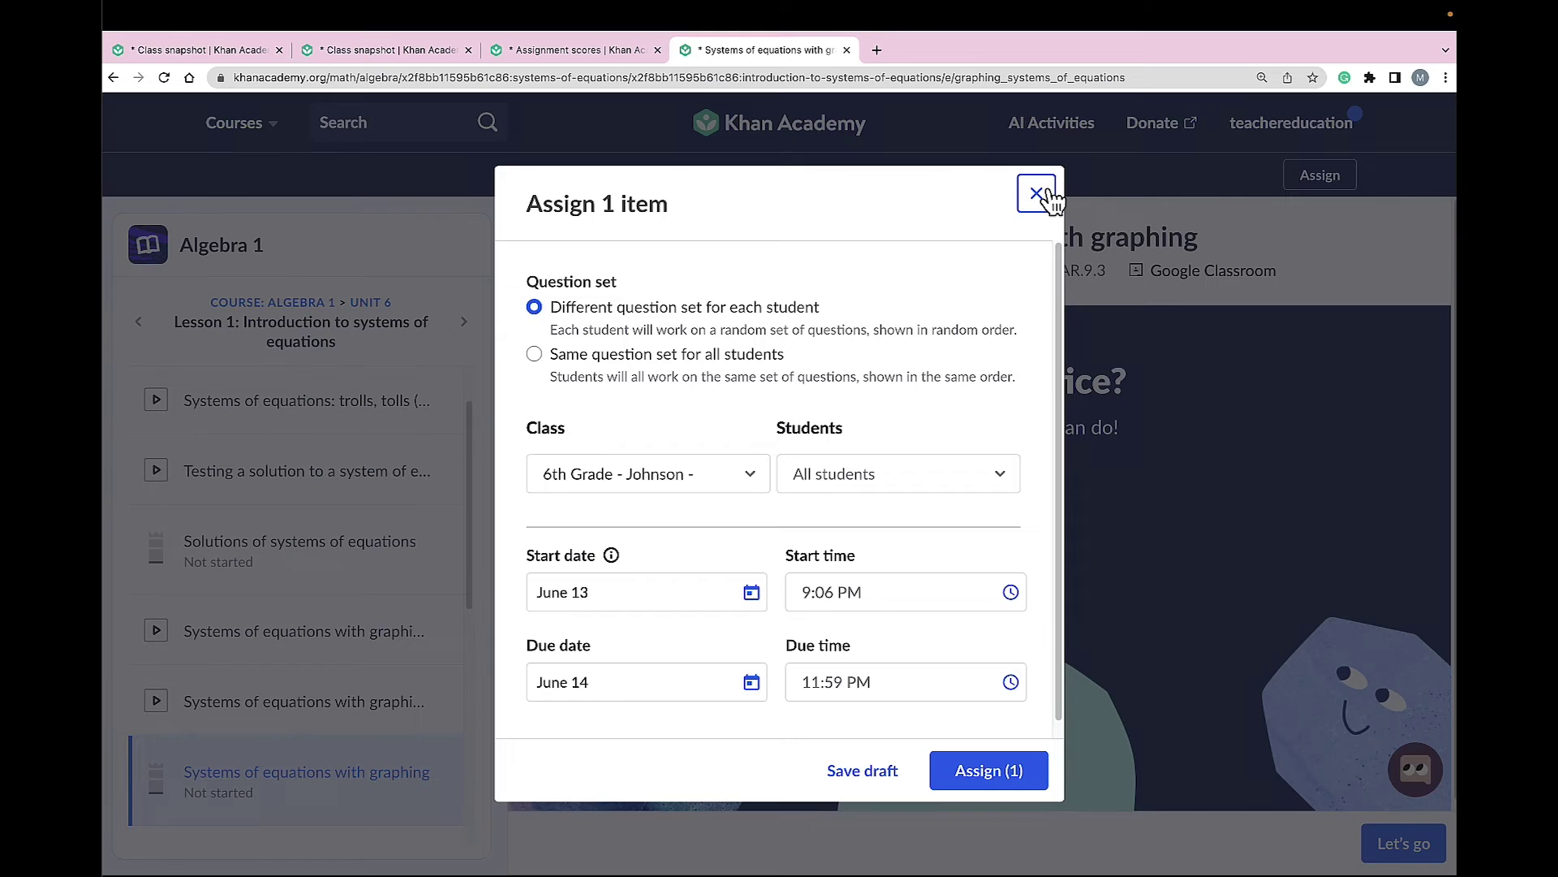
click(622, 47)
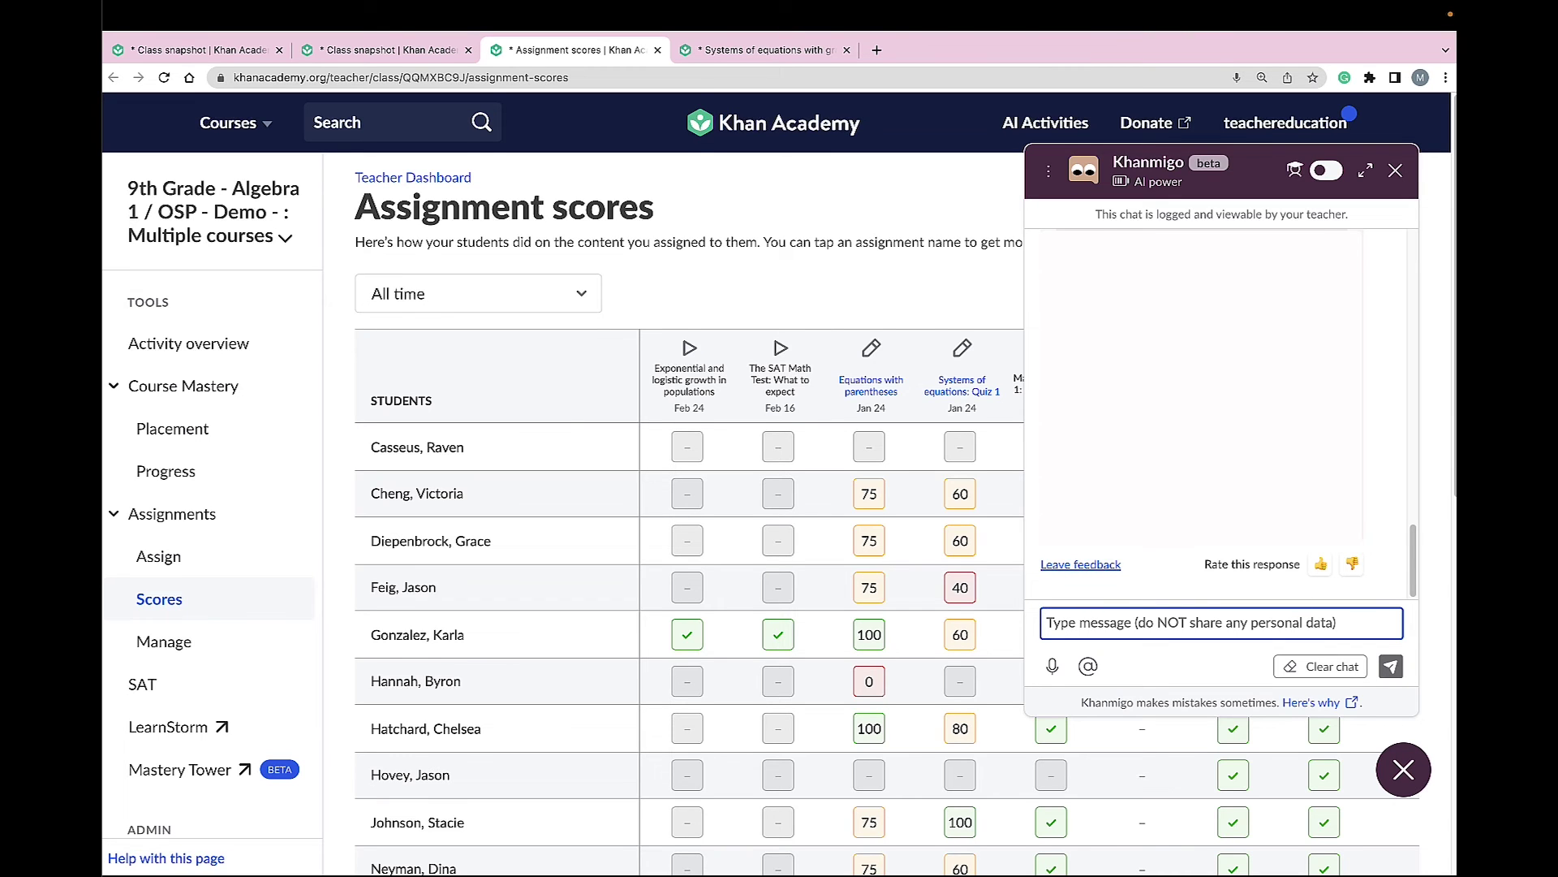
Request a student progress report and dictate a follow-up to translate it into Spanish.
key(Return)
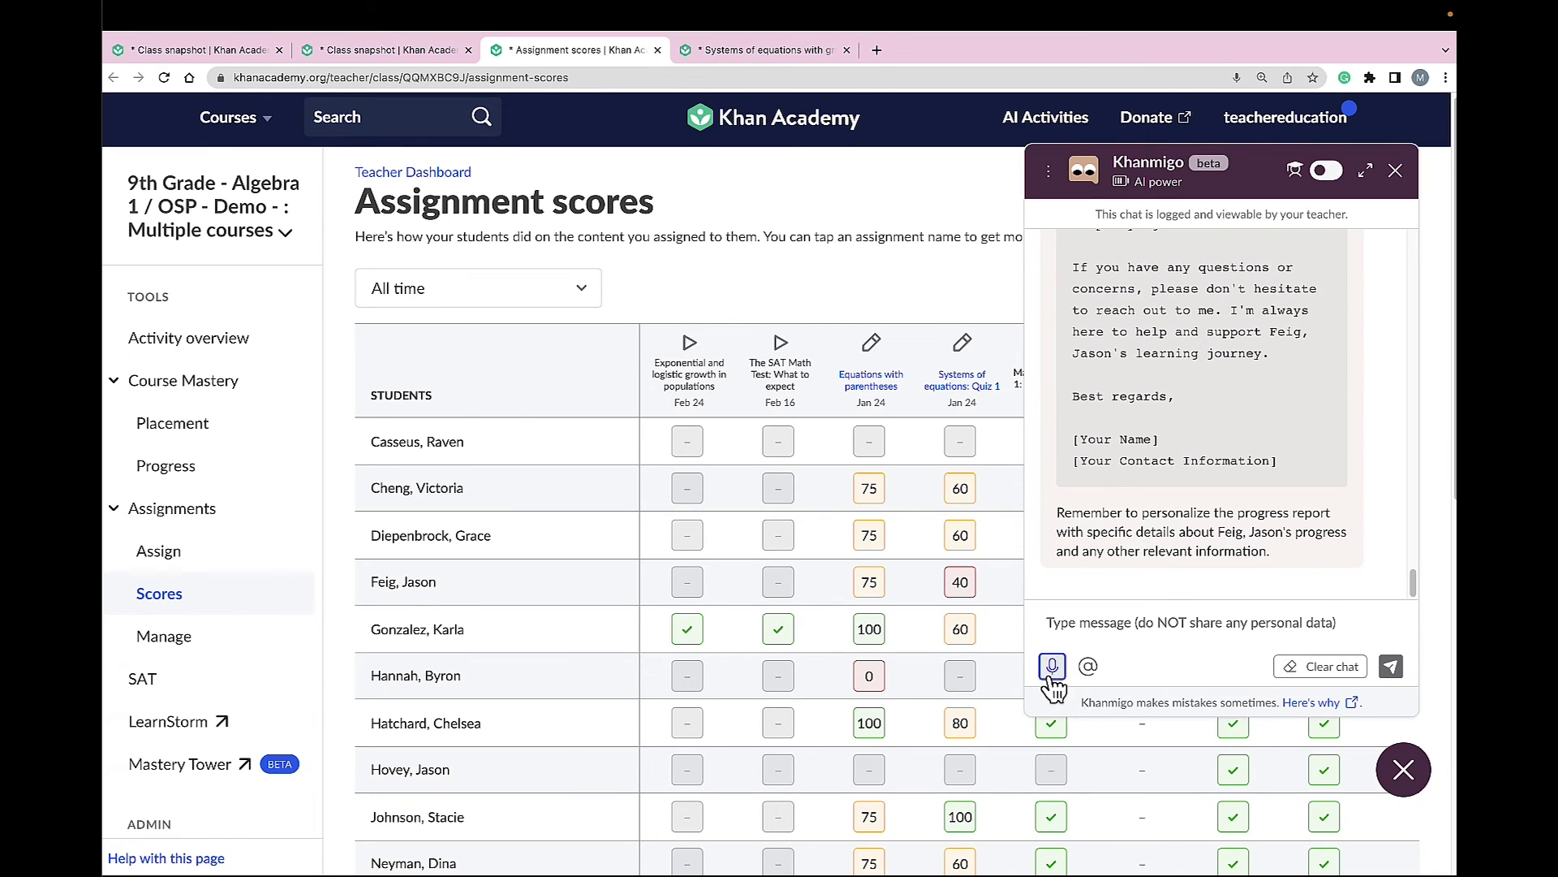
click(1053, 667)
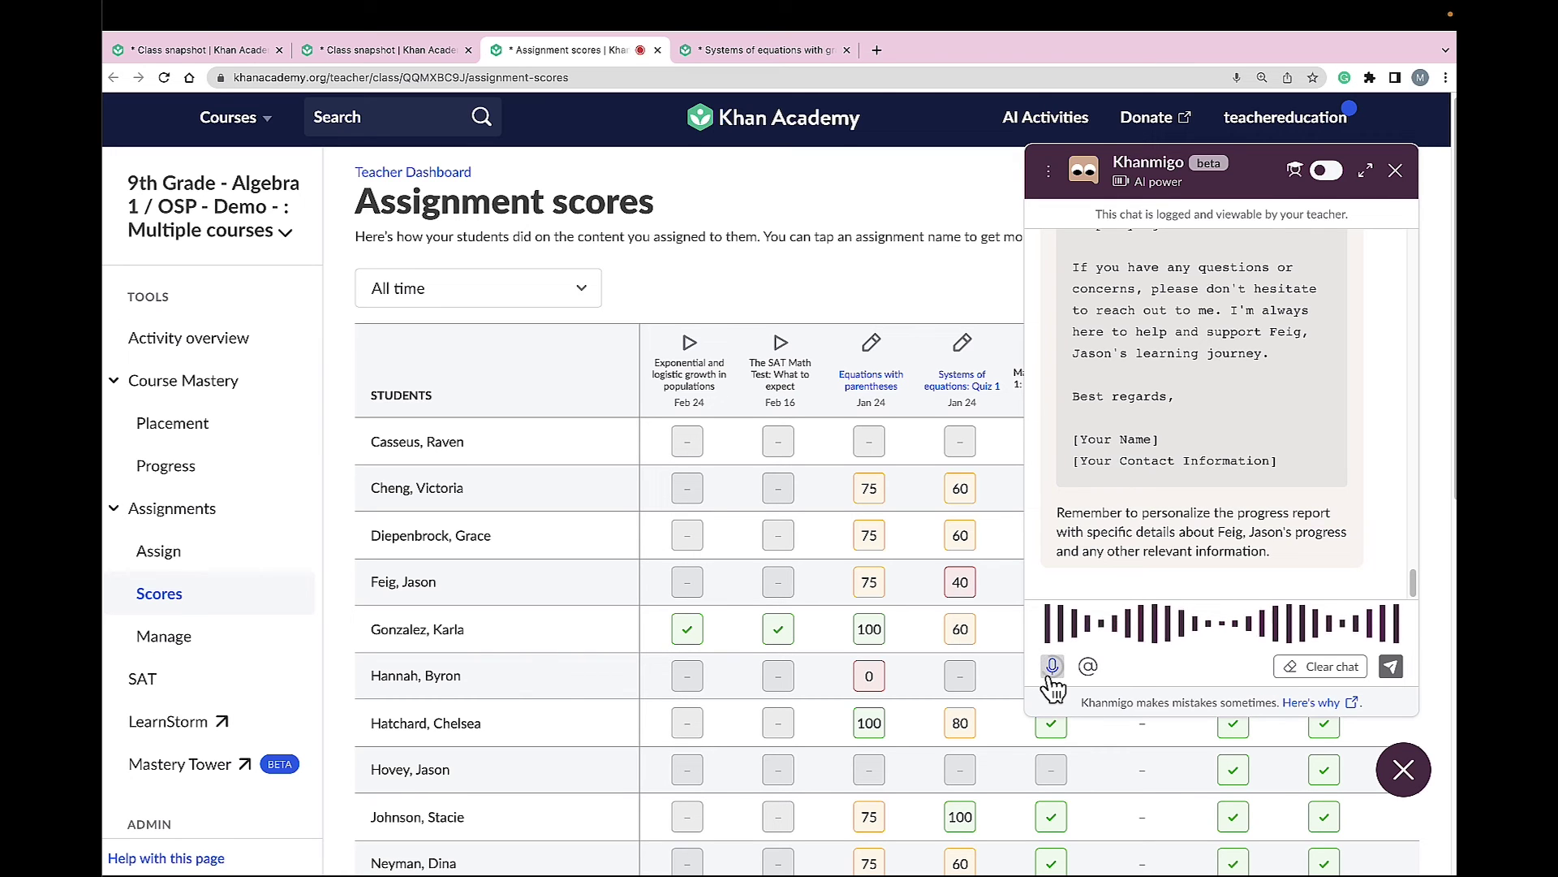